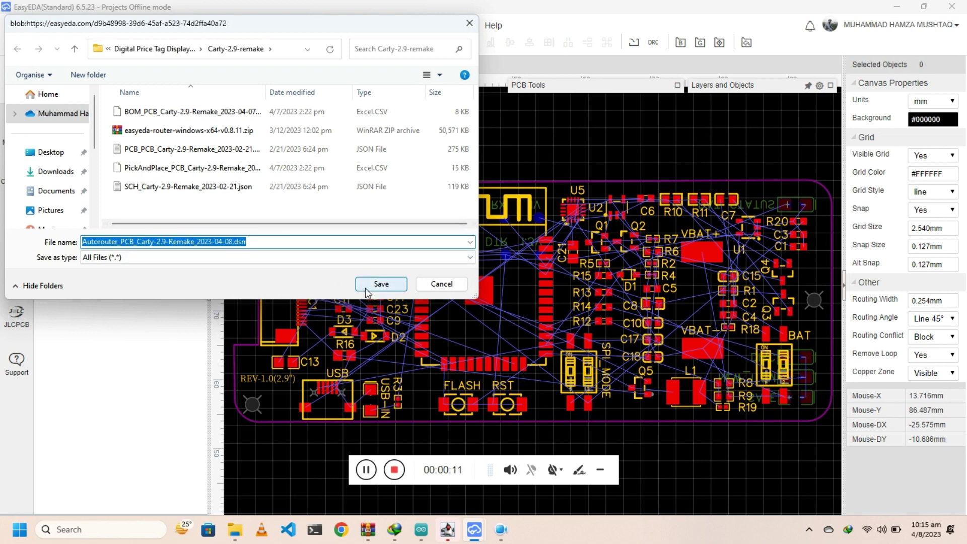
Save Autorouter_PCB_Carty-2.9-Remake_2023-04-08.dsn into the Carty-2.9-remake folder after checking the path.
click(283, 56)
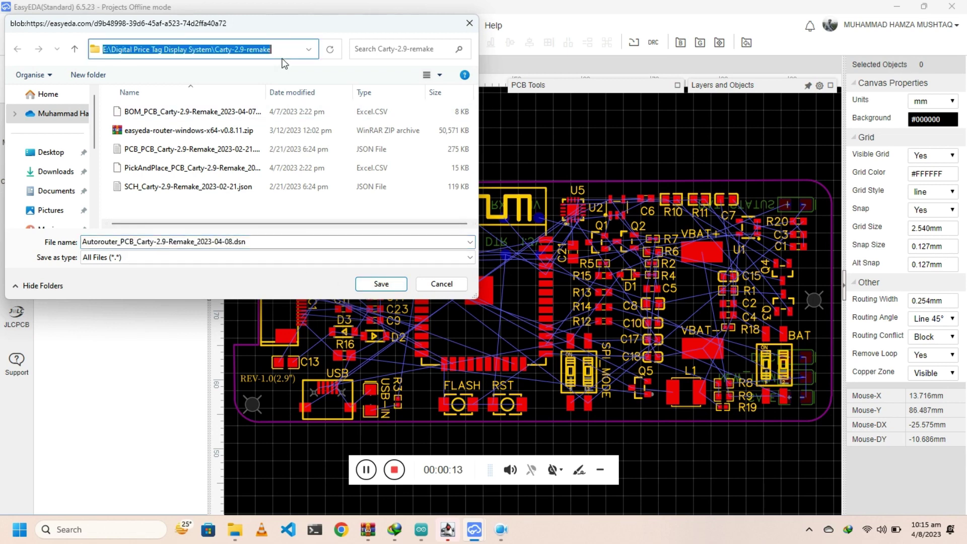
click(382, 282)
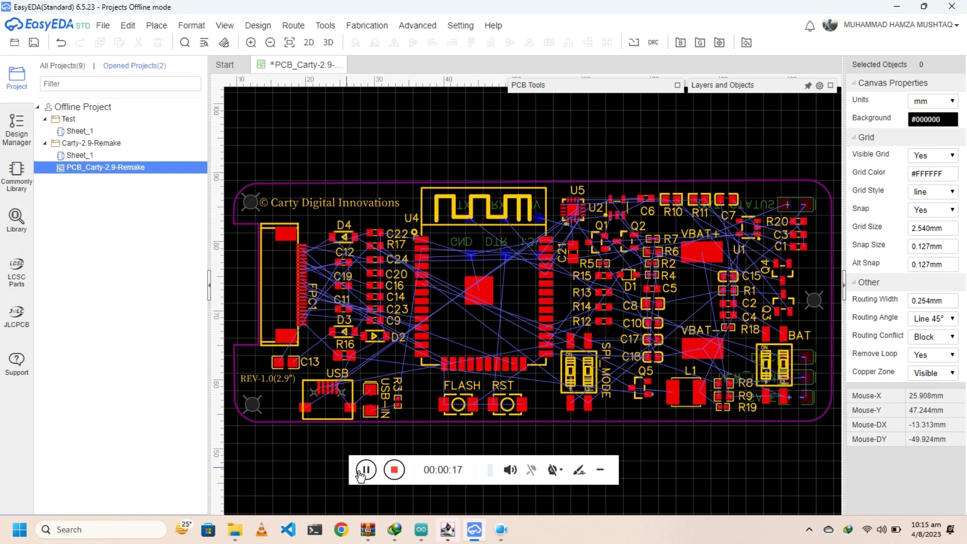
Launch Freerouting by searching 'free' in the Start menu.
click(20, 530)
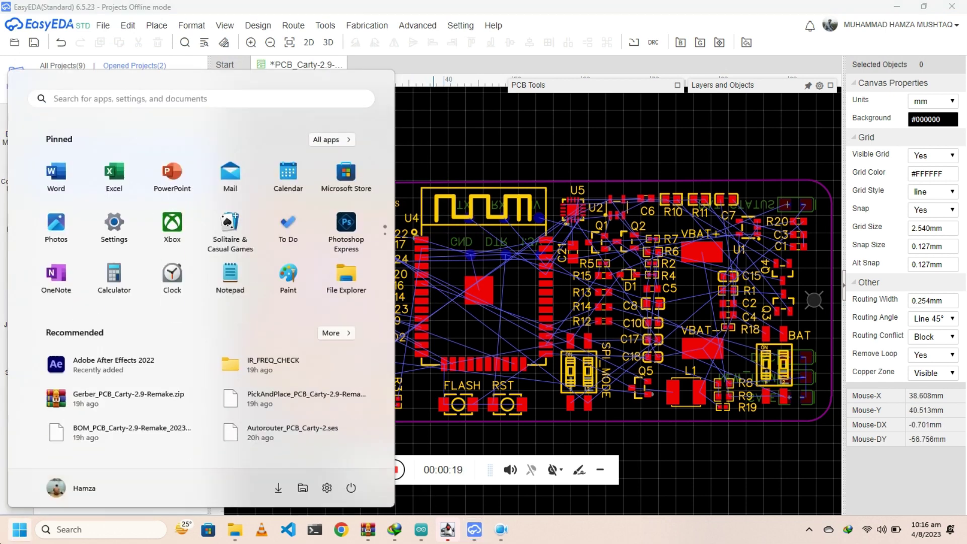
text(free)
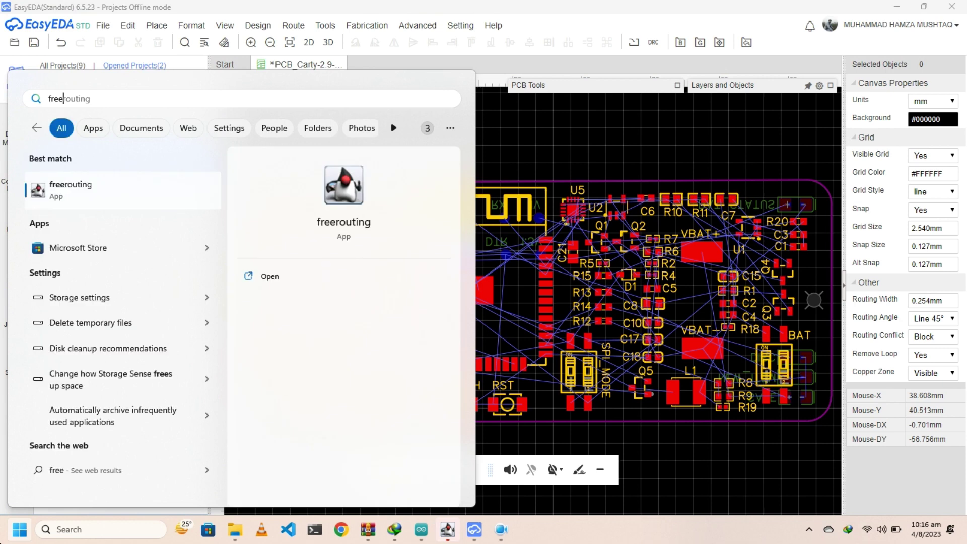
key(Return)
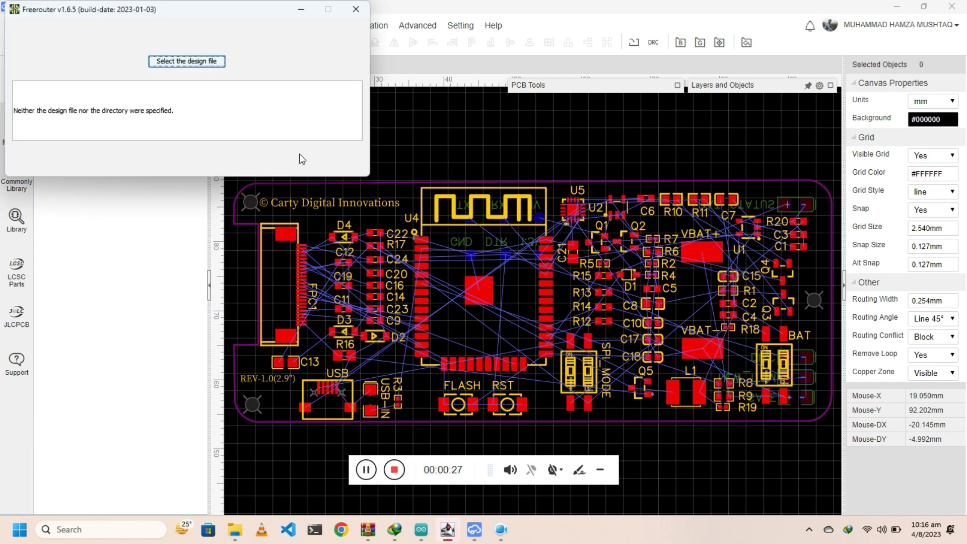
Open Autorouter_PCB_Carty-2.9-Remake_2023-04-08.dsn from Data (E:) > Digital Price Tag Display System > Carty-2.9-remake.
click(214, 61)
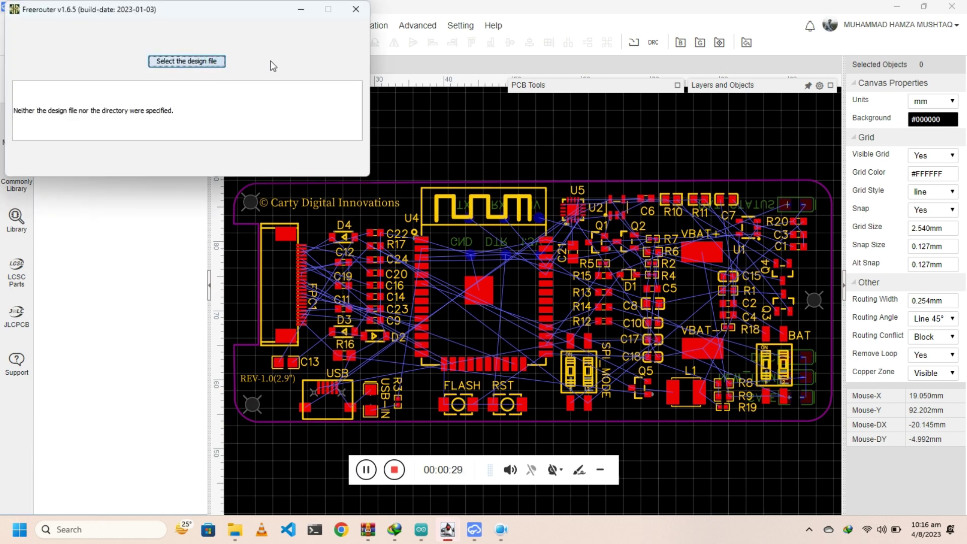
click(485, 153)
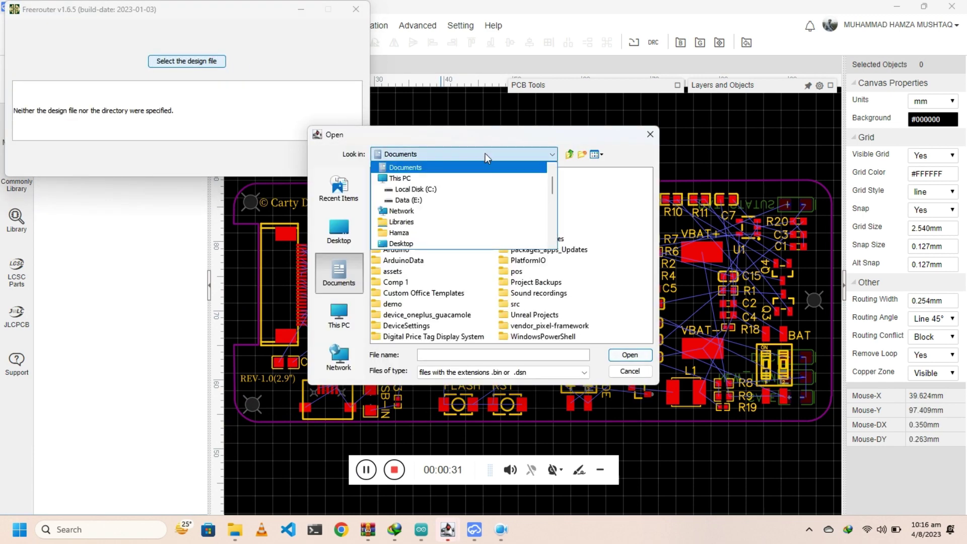
click(443, 201)
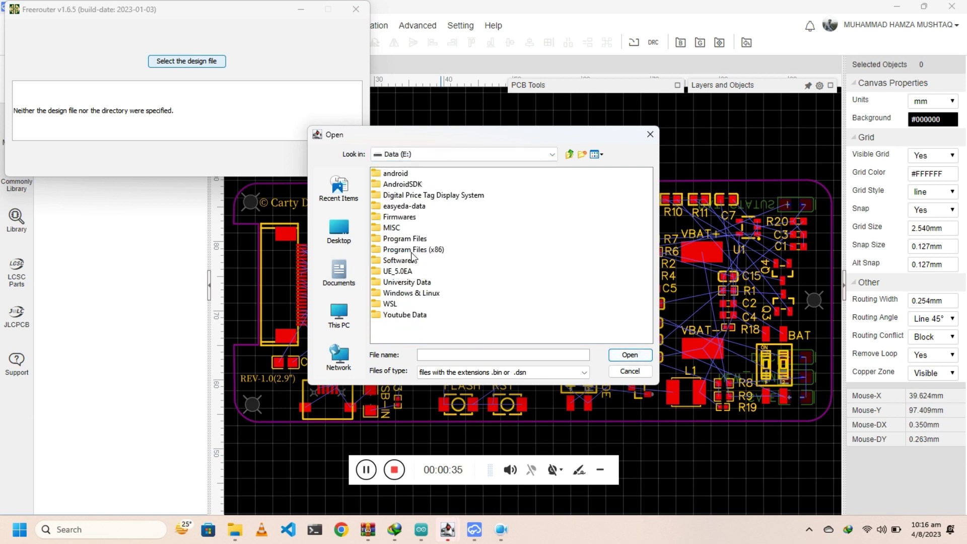
double_click(416, 199)
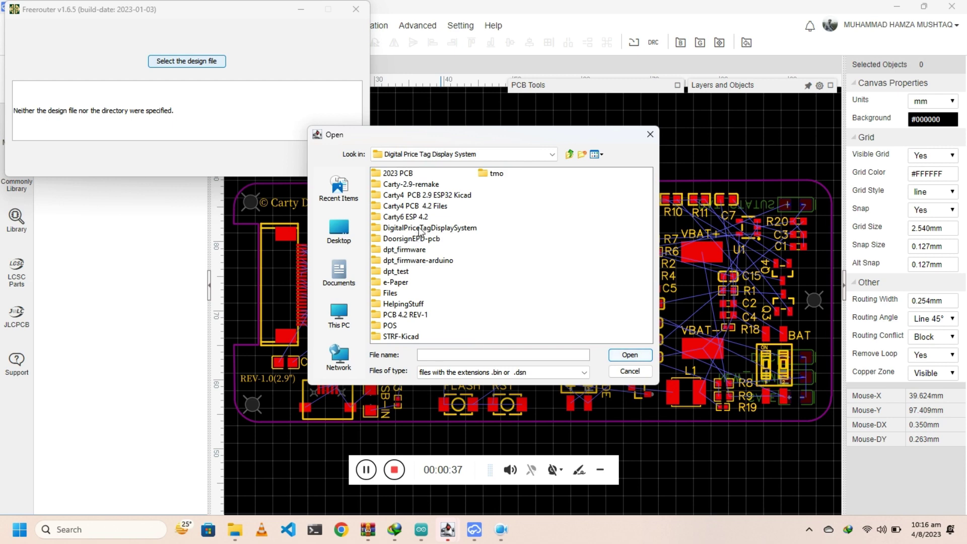
click(399, 184)
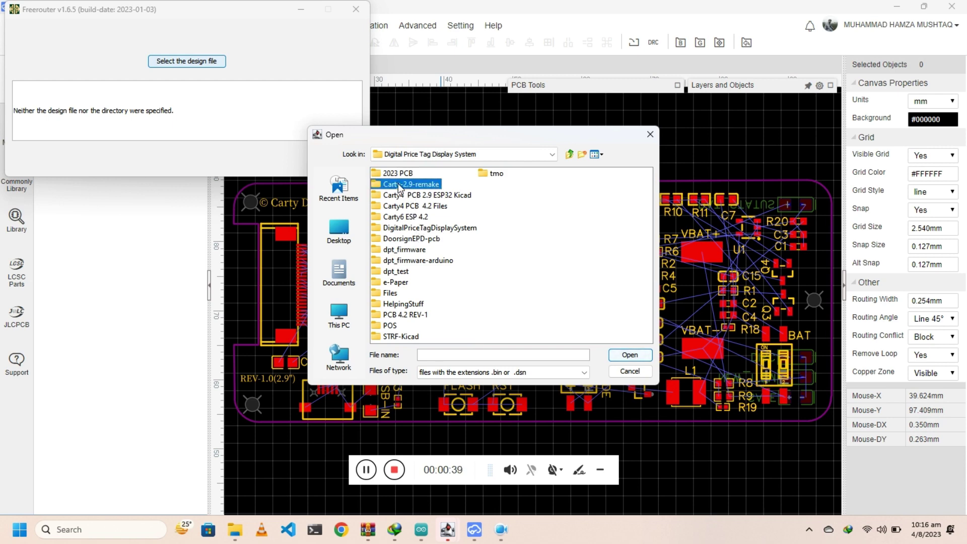
double_click(398, 183)
double_click(419, 175)
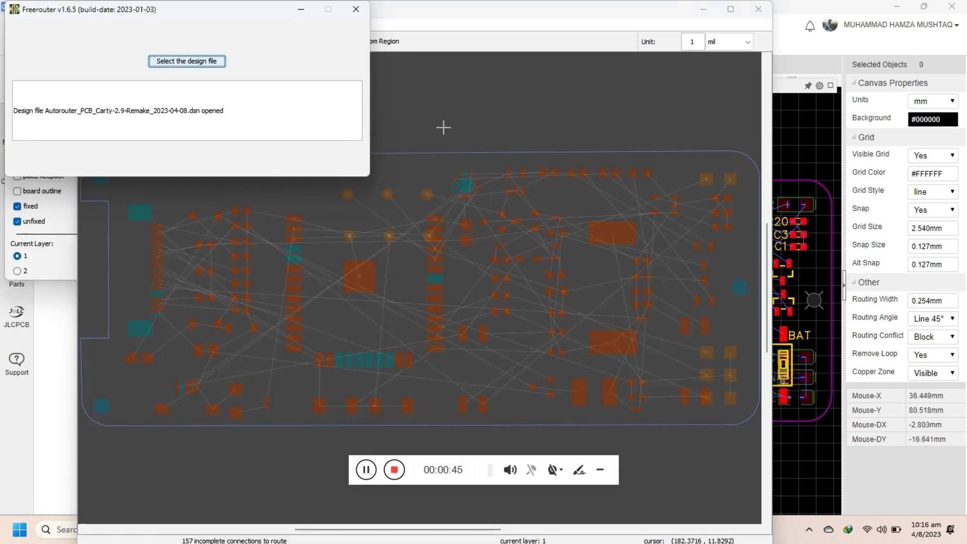
Start the Route > Autorouter batch run on the board layout and maximize its window.
click(456, 22)
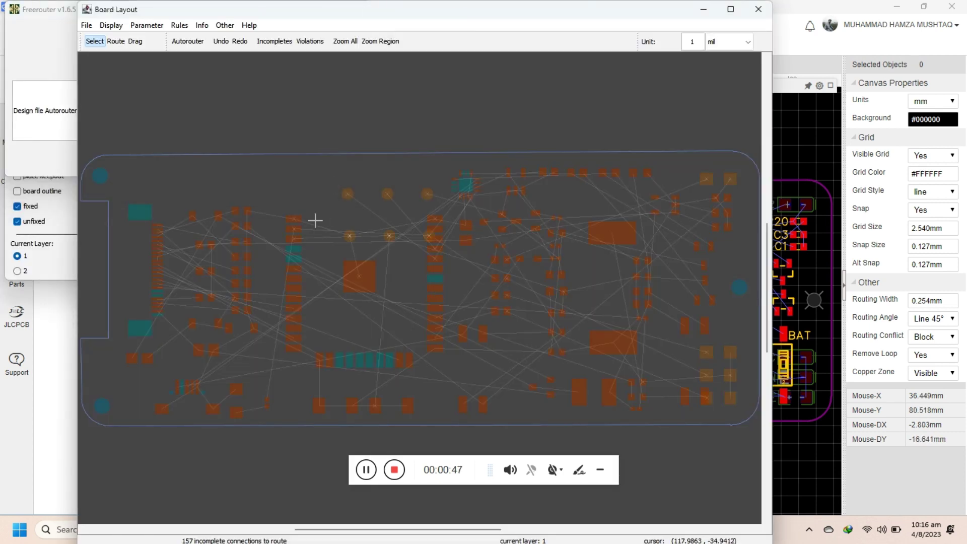
click(116, 41)
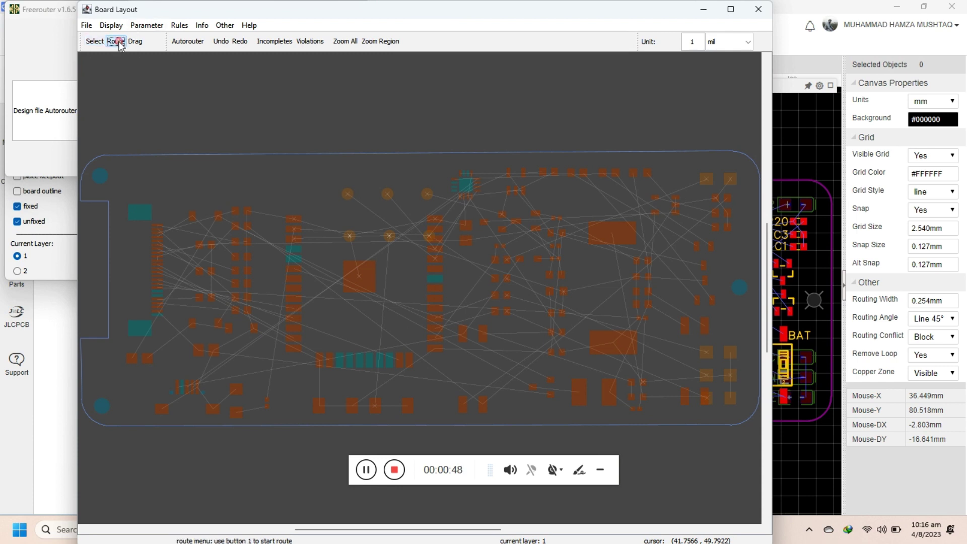
click(194, 41)
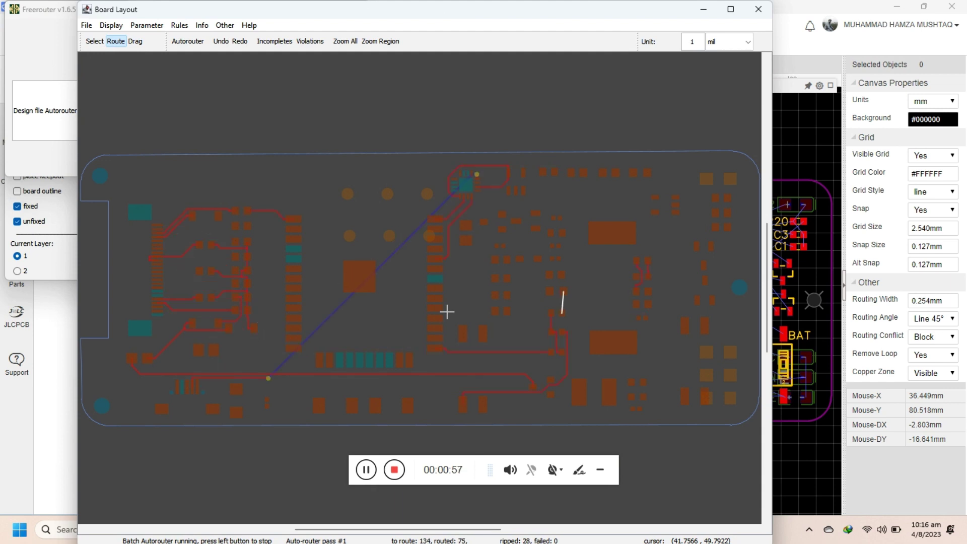
click(729, 9)
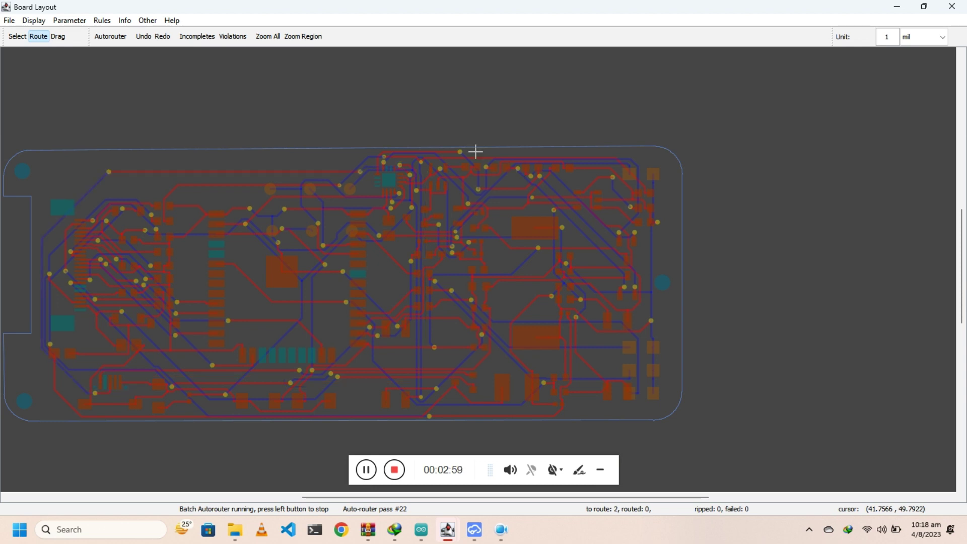
Save the routed board, then reload Autorouter_PCB_Carty-2.bin from the Carty-2.9-remake folder.
click(9, 20)
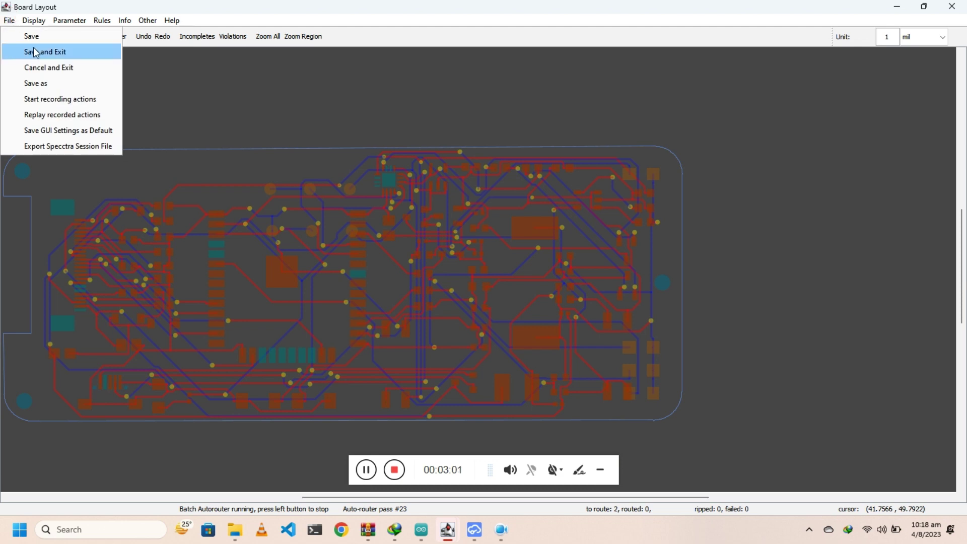
click(51, 52)
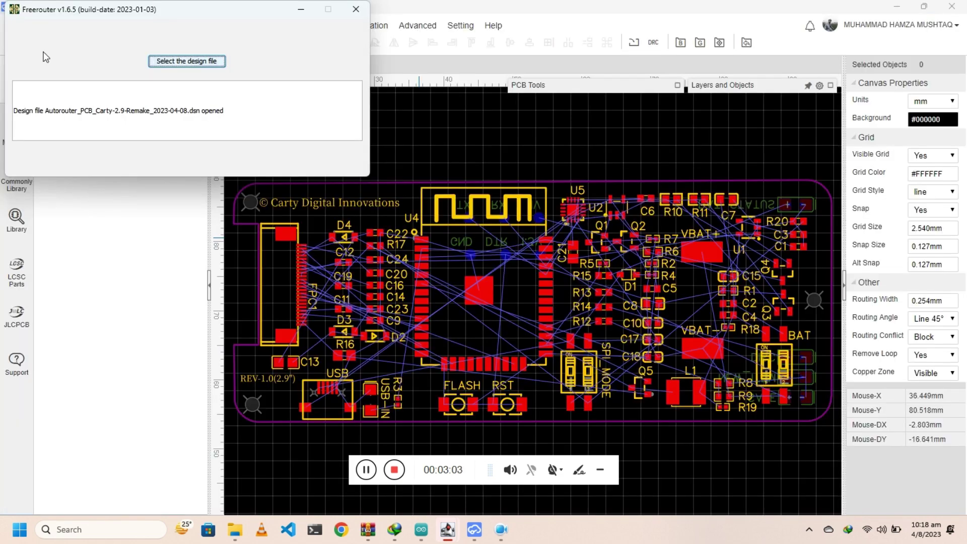
click(188, 61)
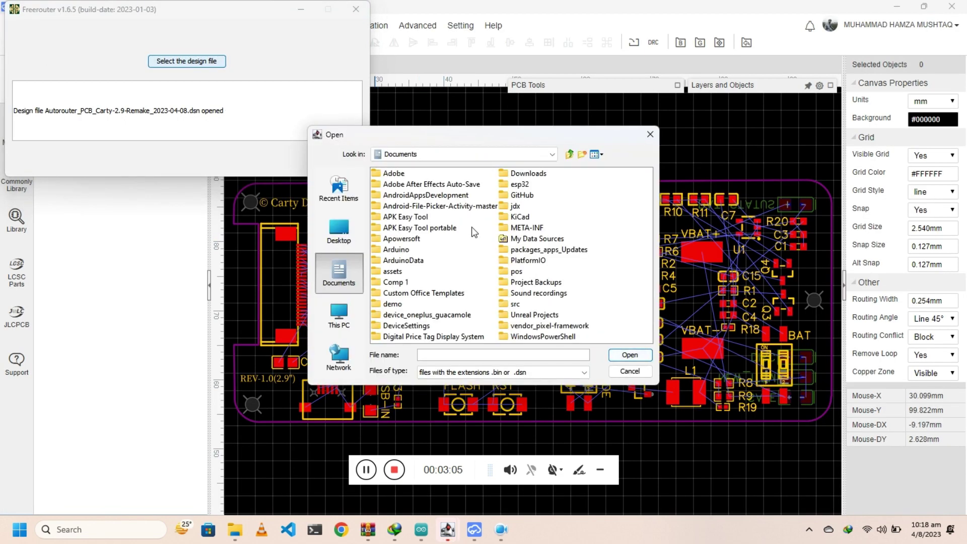
click(338, 314)
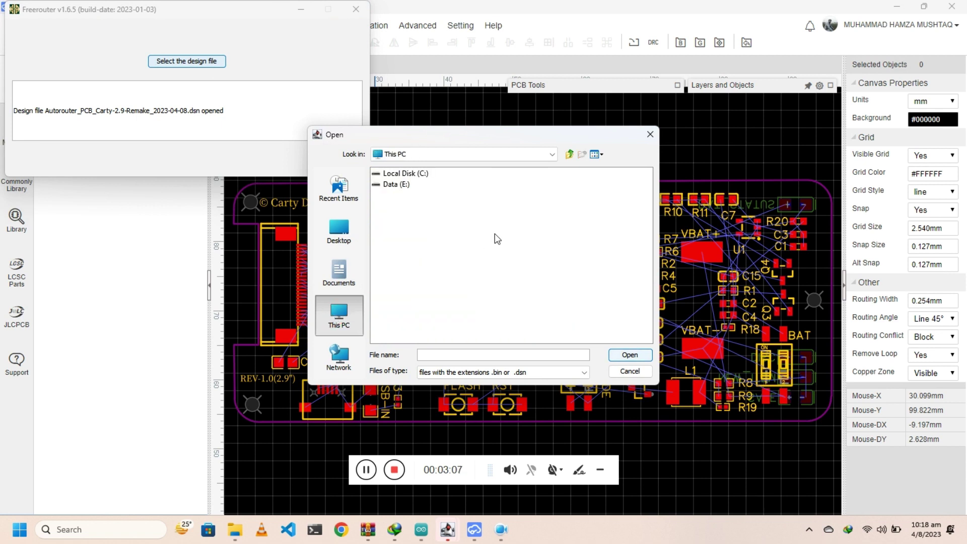
double_click(406, 185)
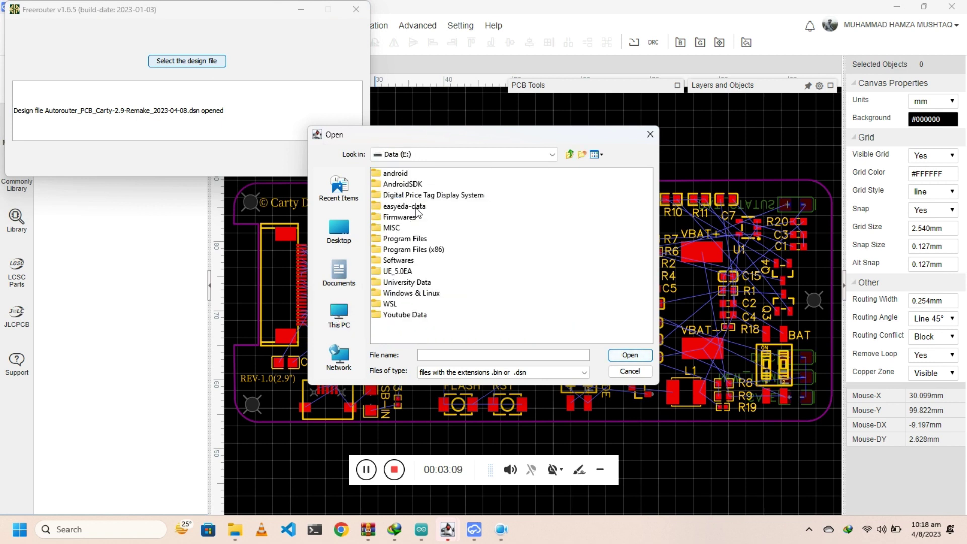
double_click(409, 195)
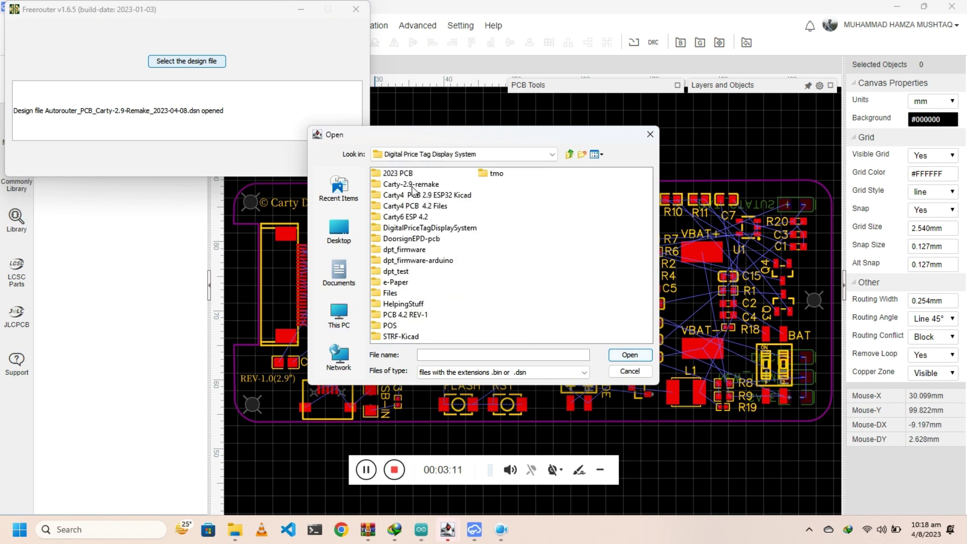
double_click(411, 184)
click(421, 184)
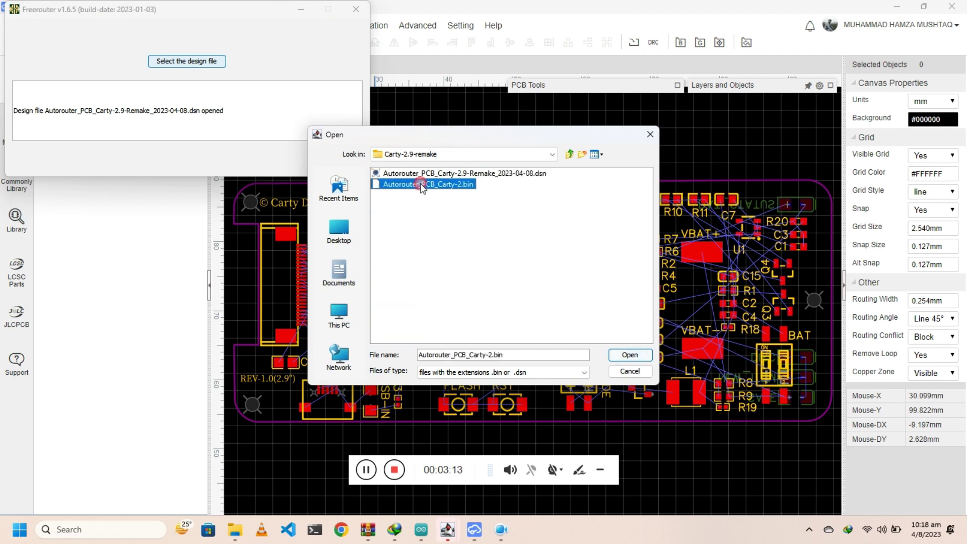
click(626, 355)
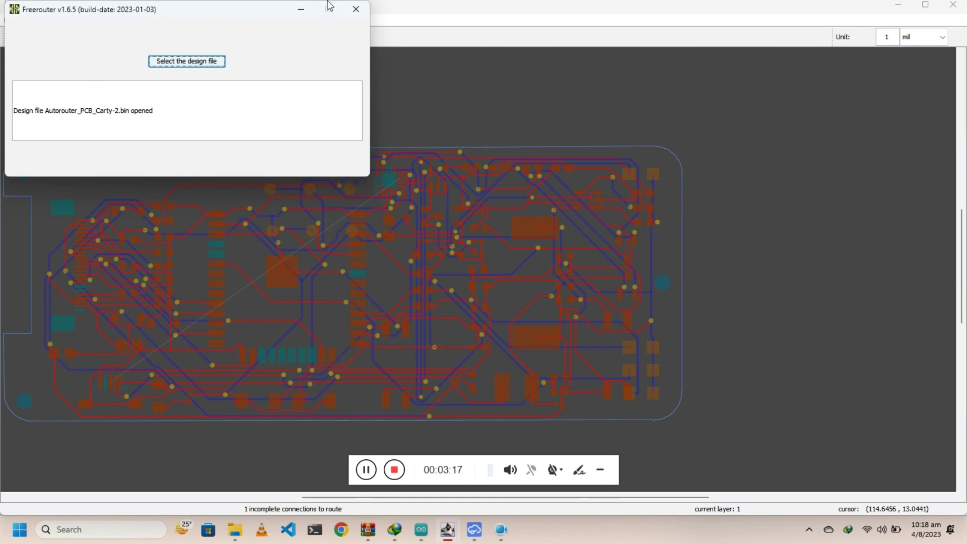
Export the Specctra session file Autorouter_PCB_Carty-2.ses, also saving the routing rules.
click(430, 70)
click(10, 20)
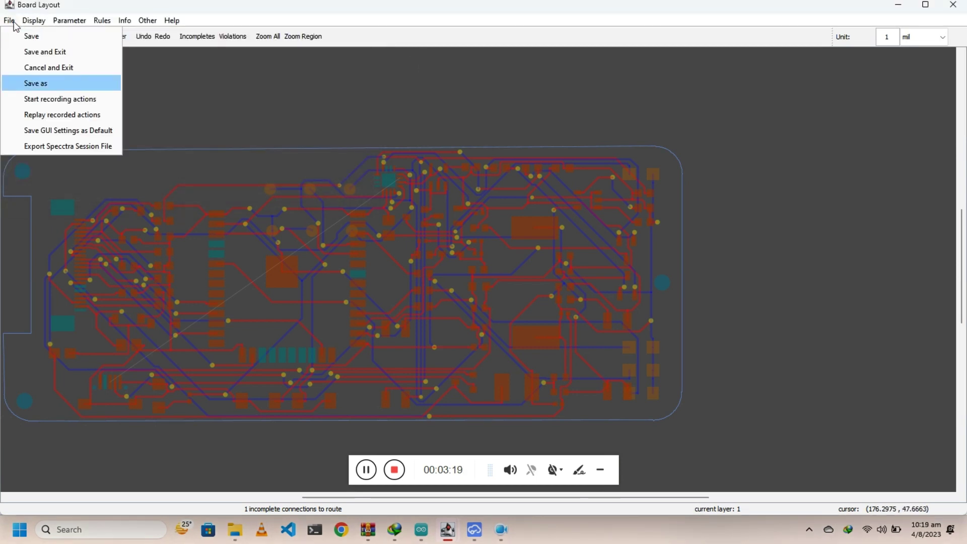
click(58, 147)
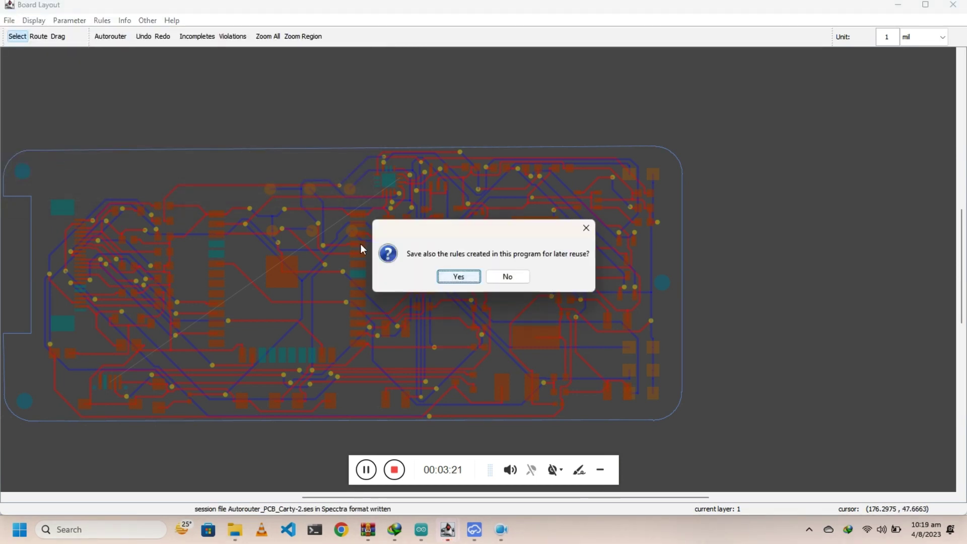
click(465, 280)
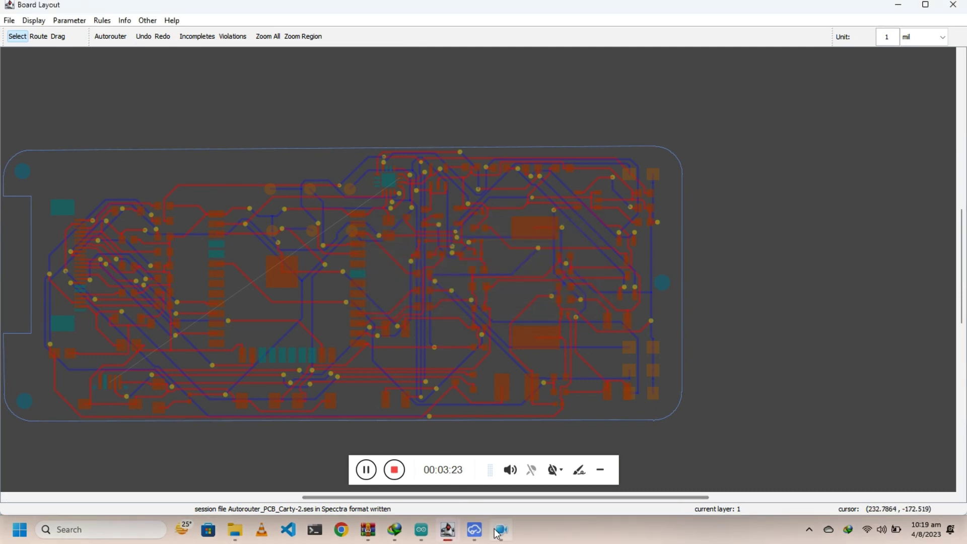
click(476, 530)
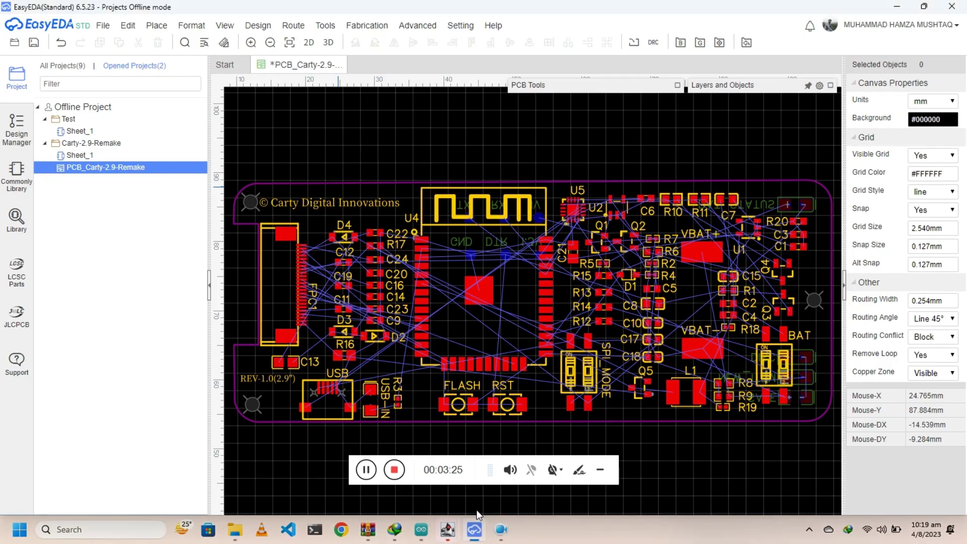
Import Autorouter_PCB_Carty-2.ses from the Carty-2.9-remake folder as the autorouter session.
click(295, 26)
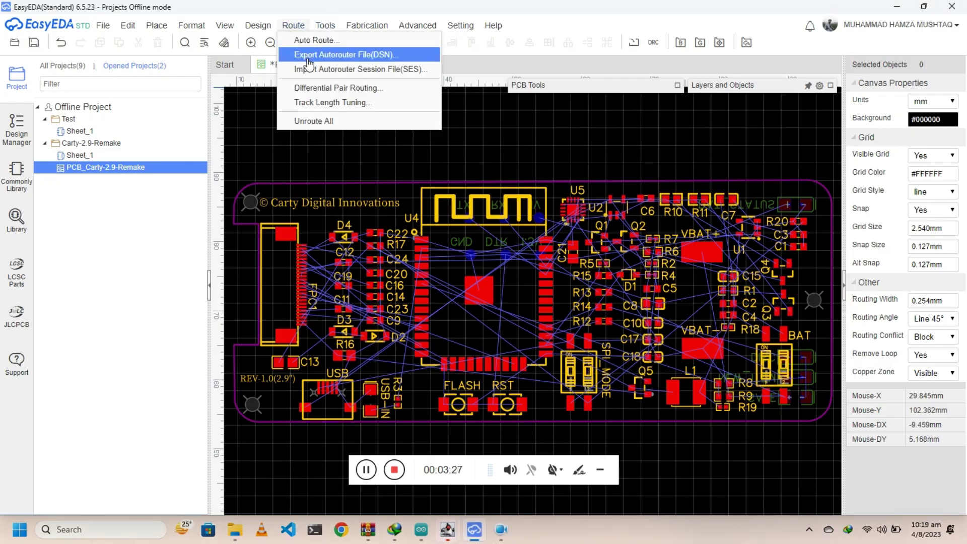
click(323, 75)
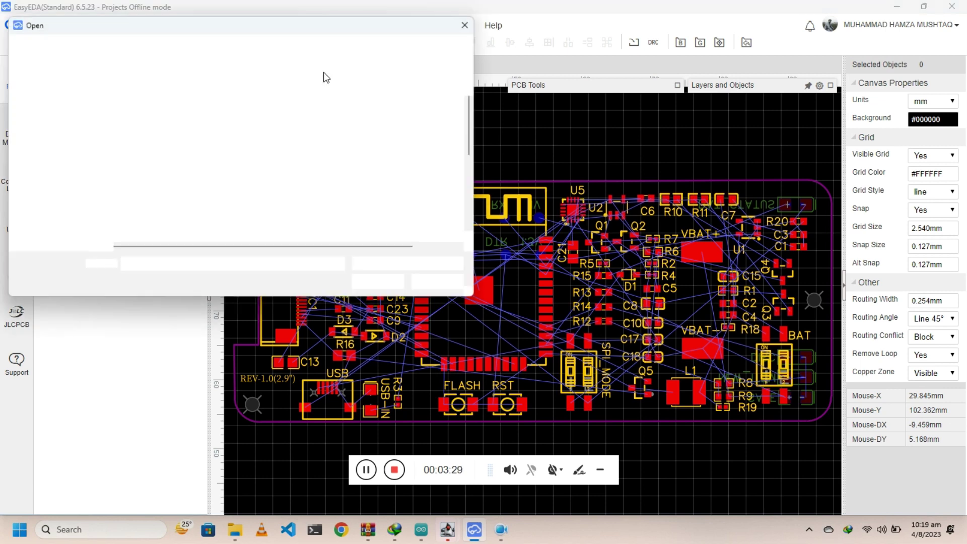
scroll(281, 187, down, 5)
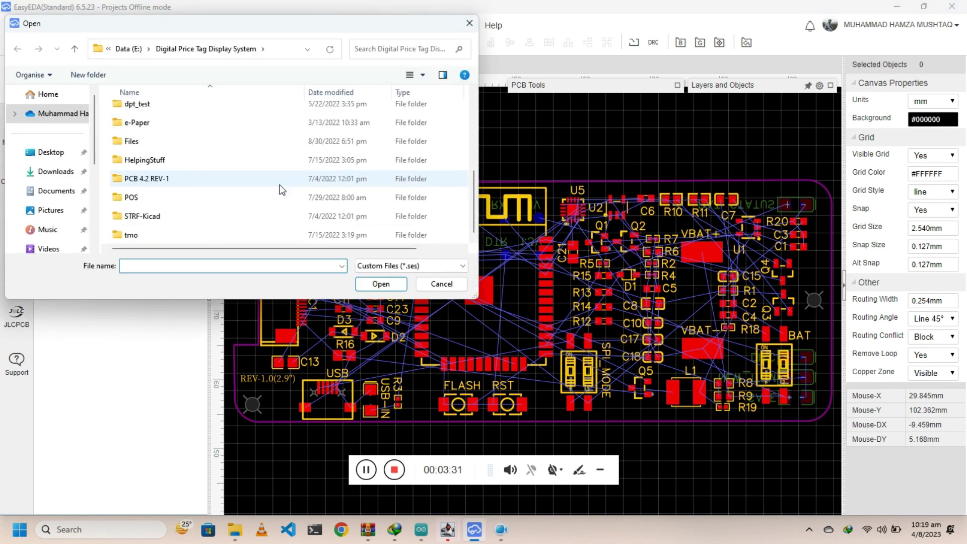
scroll(281, 186, up, 5)
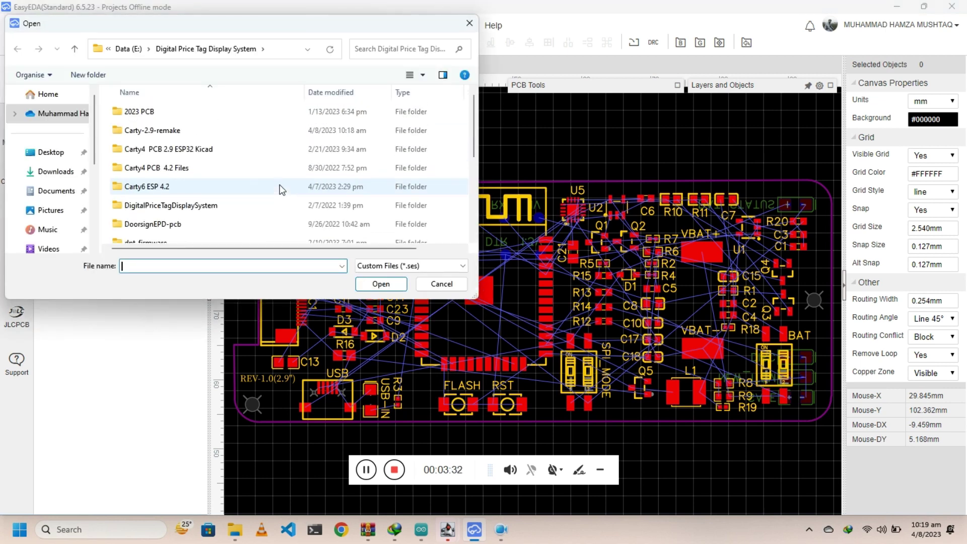
double_click(166, 132)
double_click(167, 112)
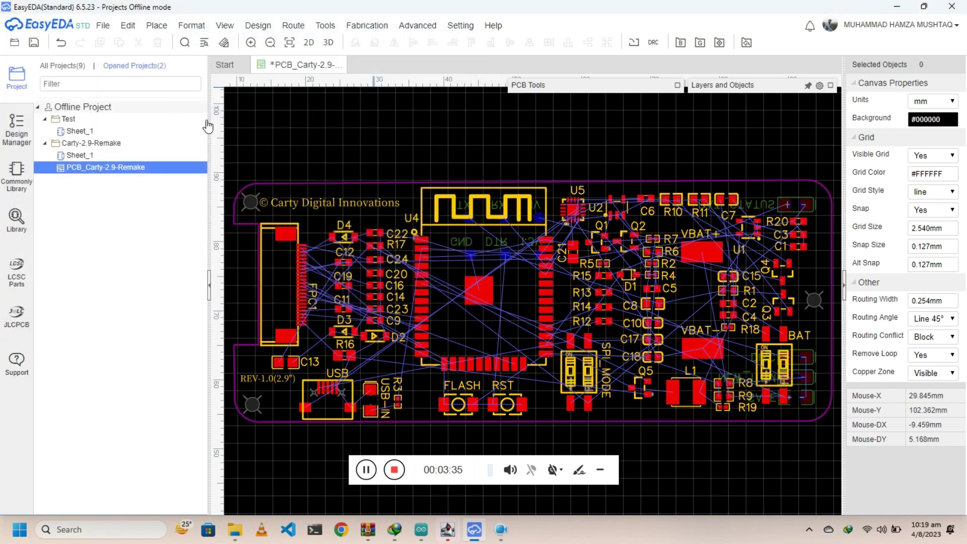